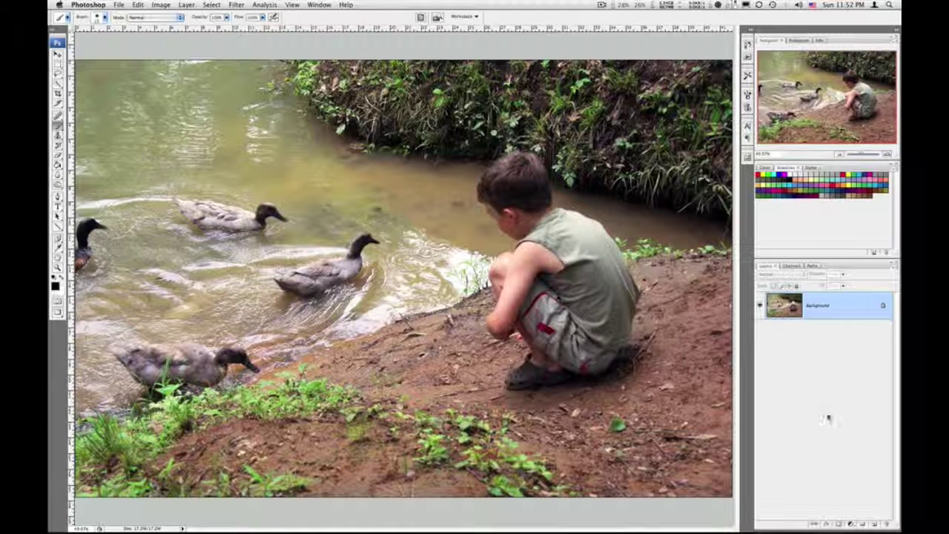
Add a Black & White adjustment layer above the photo with the preset None, moving its dialog clear of the boy.
click(850, 523)
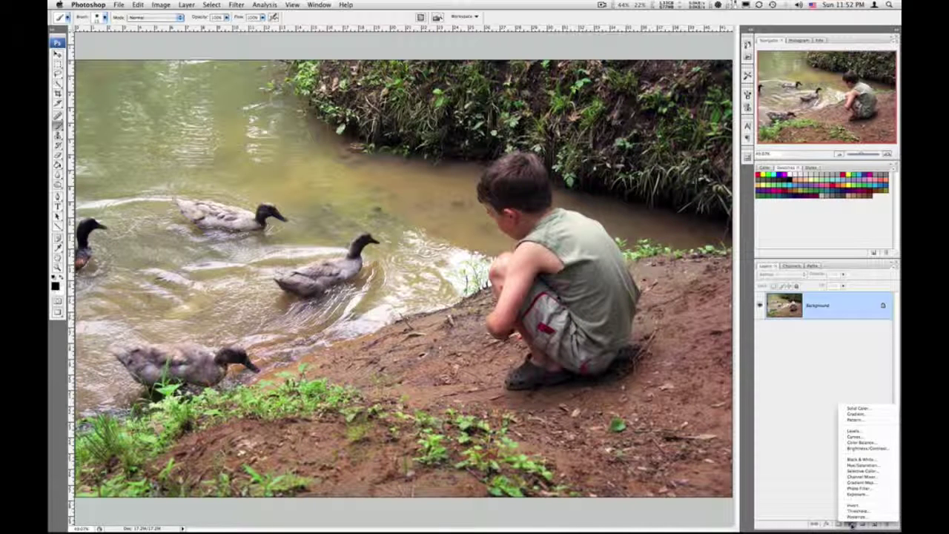
click(857, 460)
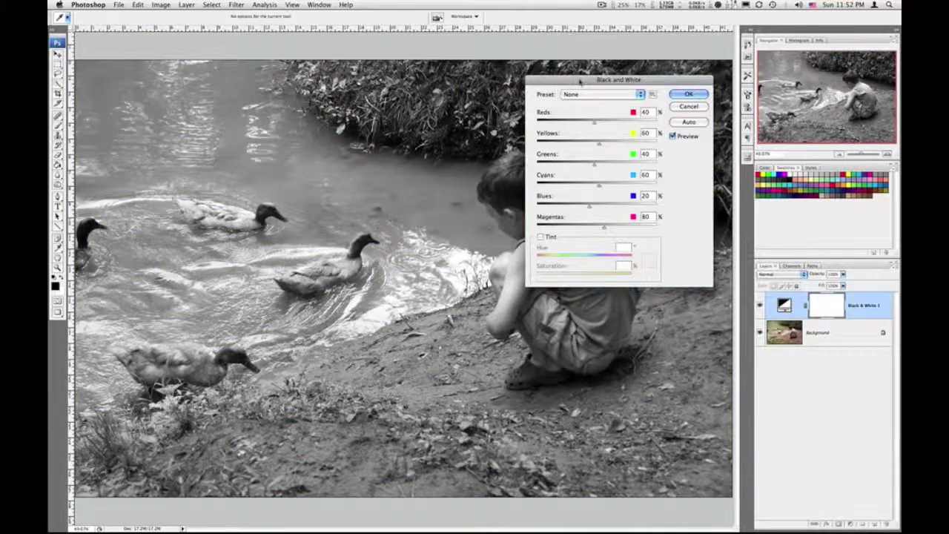
drag(595, 82, 334, 132)
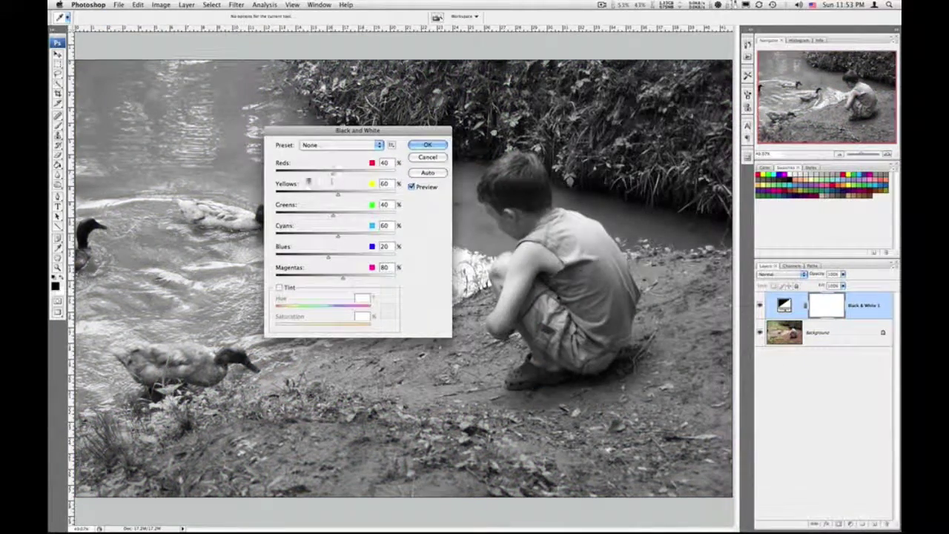
drag(300, 132, 730, 62)
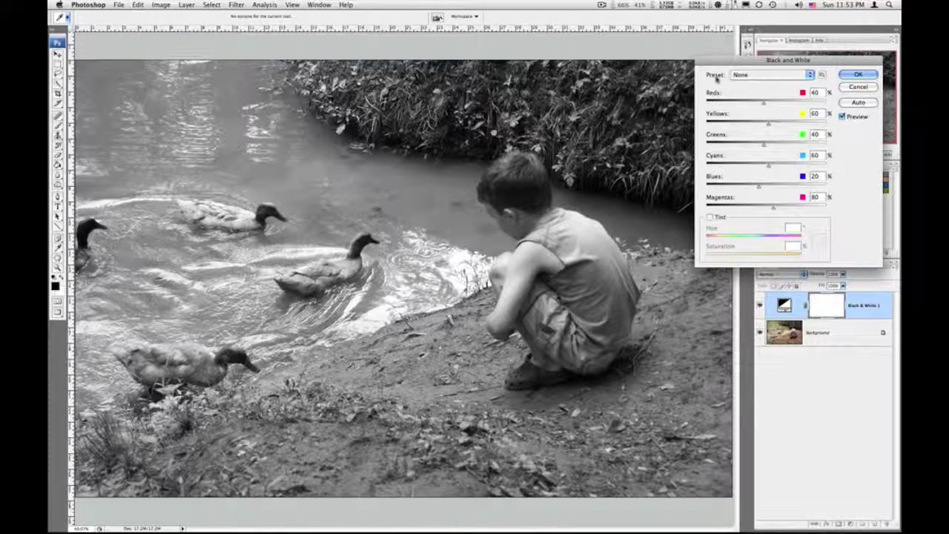
click(763, 74)
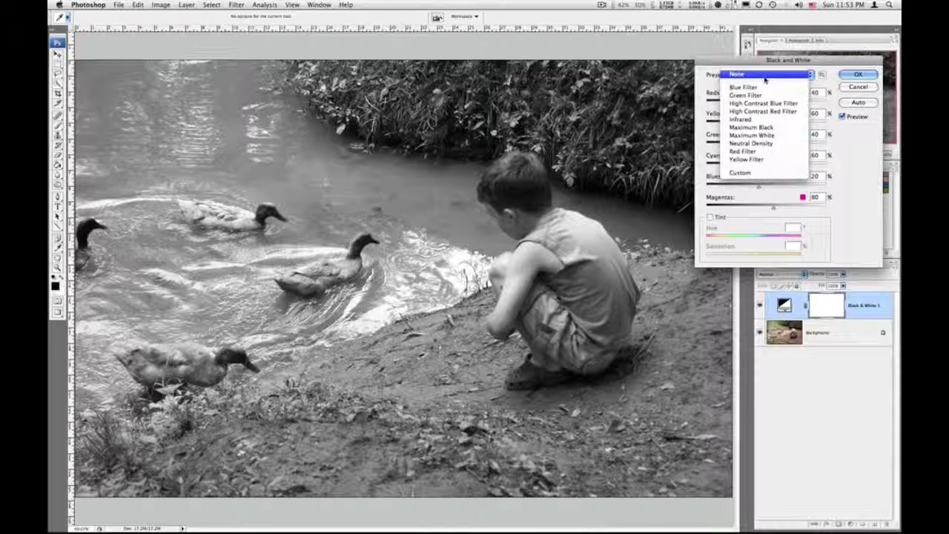
click(765, 75)
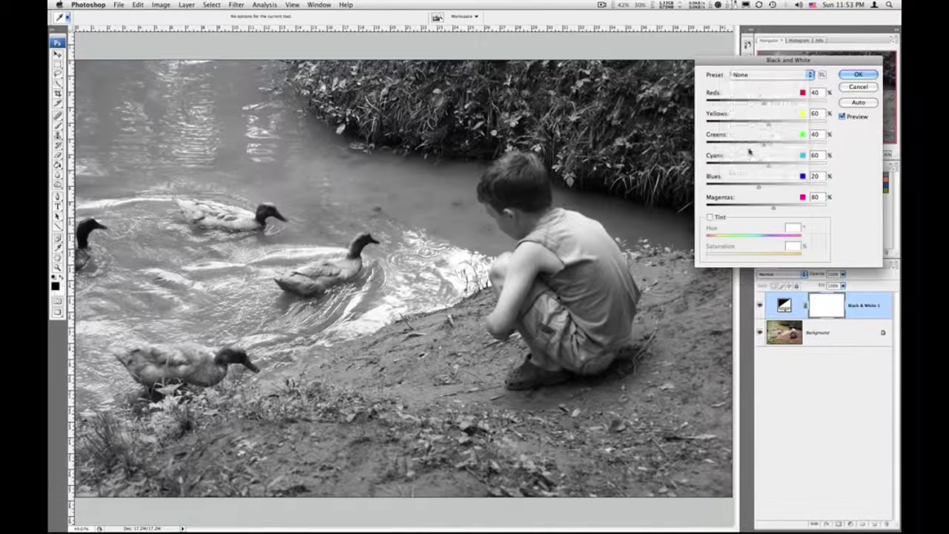
click(858, 102)
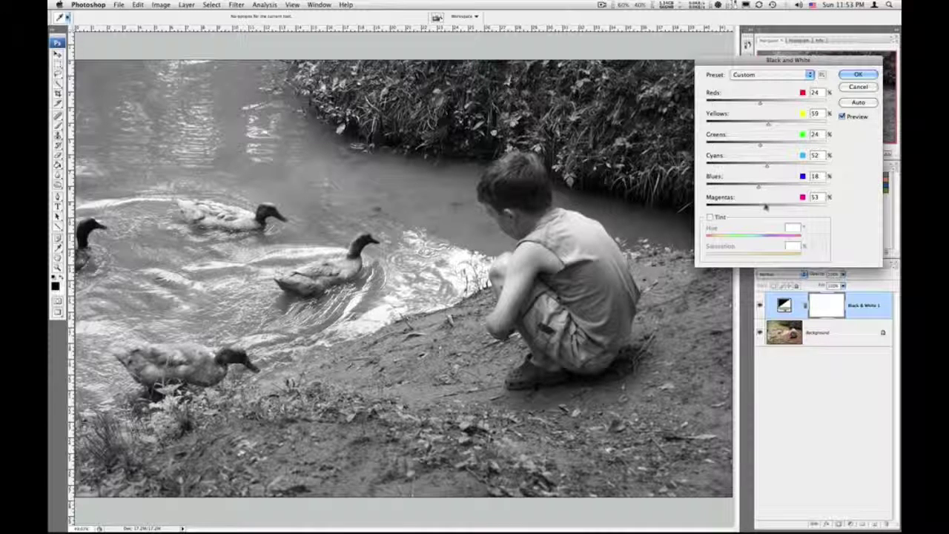
drag(766, 210, 780, 208)
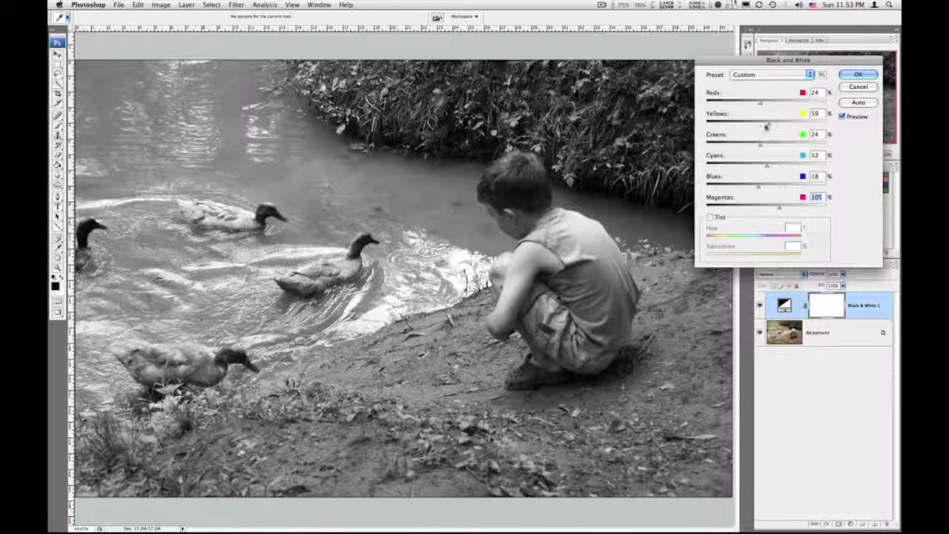
mouse_move(766, 125)
mouse_down()
mouse_move(783, 125)
mouse_move(769, 126)
mouse_up()
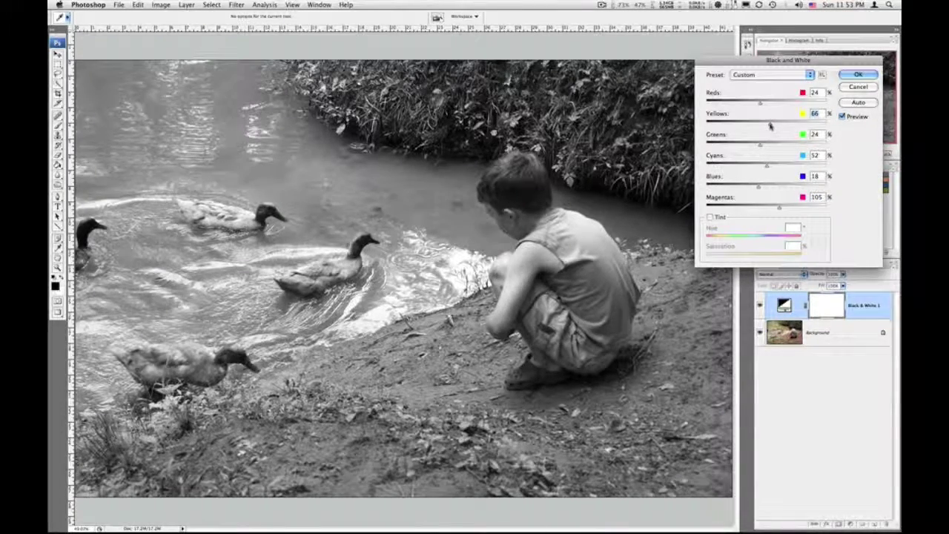
click(851, 106)
drag(769, 127, 773, 126)
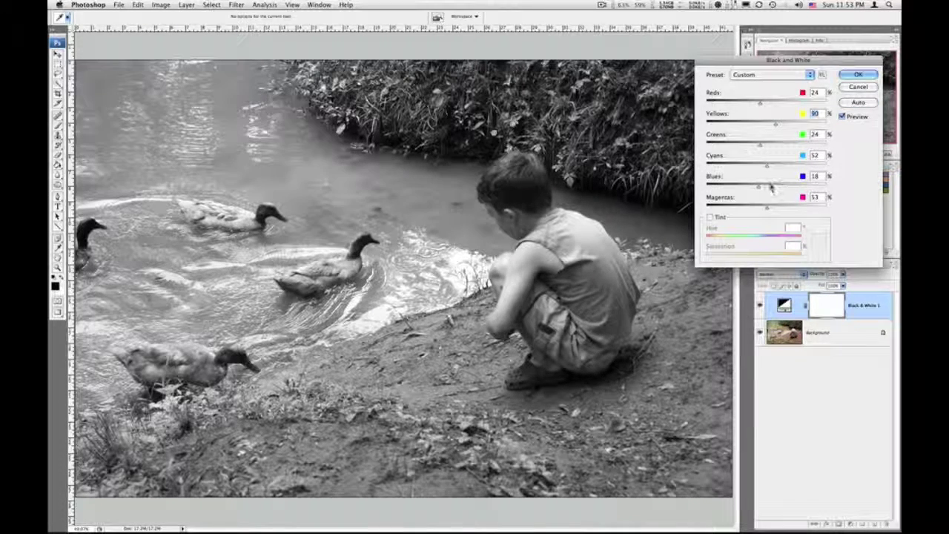
drag(764, 104, 732, 103)
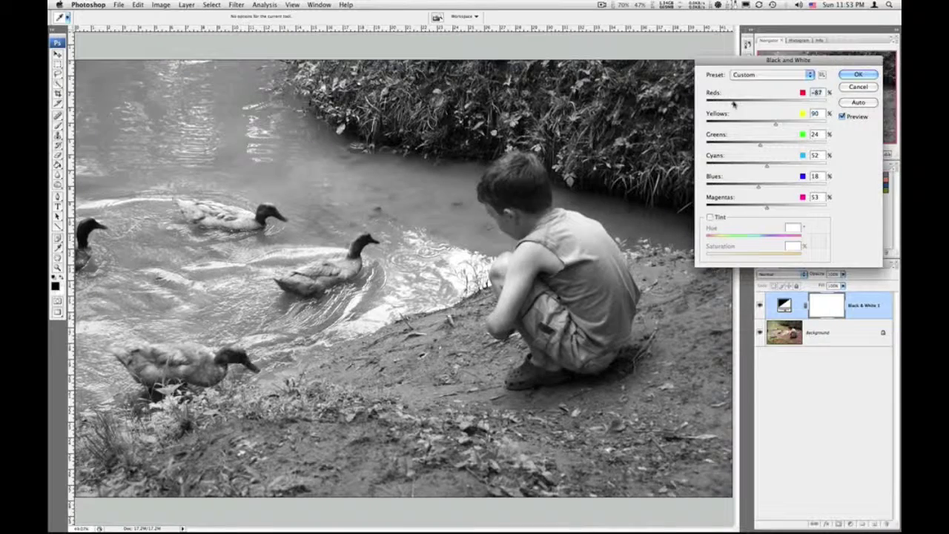
drag(756, 186, 805, 209)
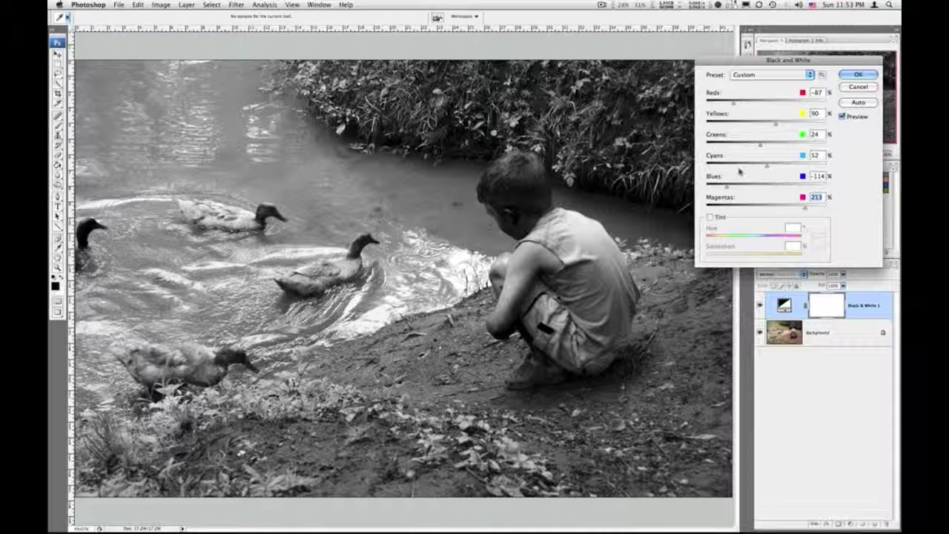
alt+click(856, 88)
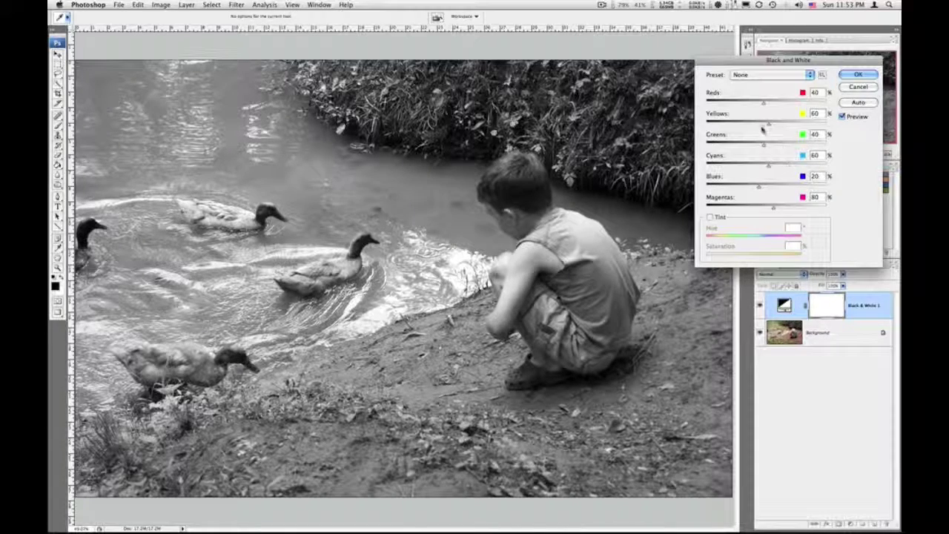
Set Yellows to 53% and Reds to 68% in the Black and White adjustment and apply it.
drag(768, 123, 770, 126)
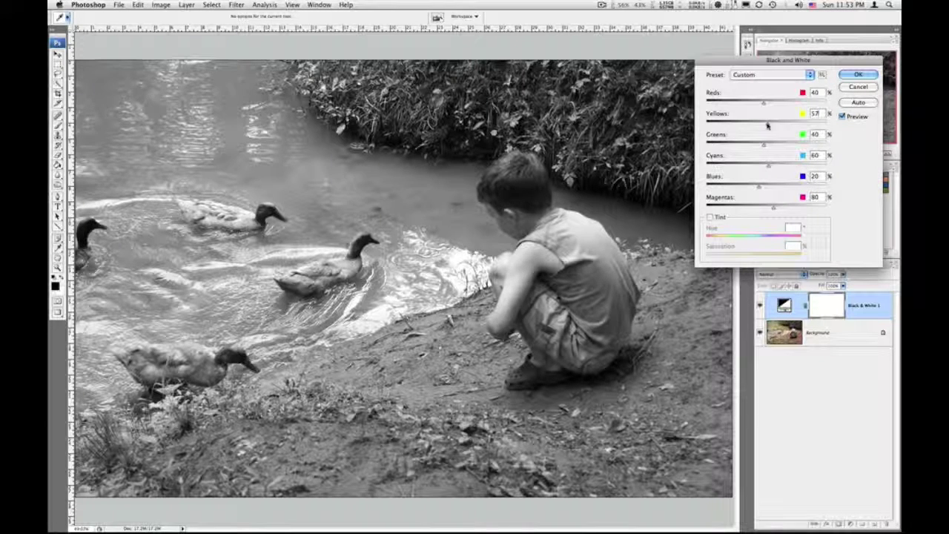
drag(767, 126, 766, 126)
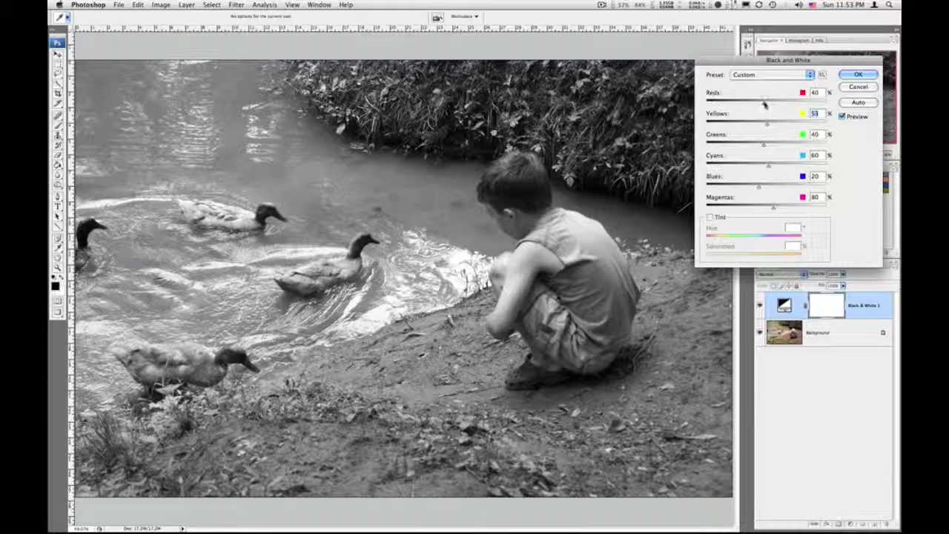
drag(765, 106, 770, 104)
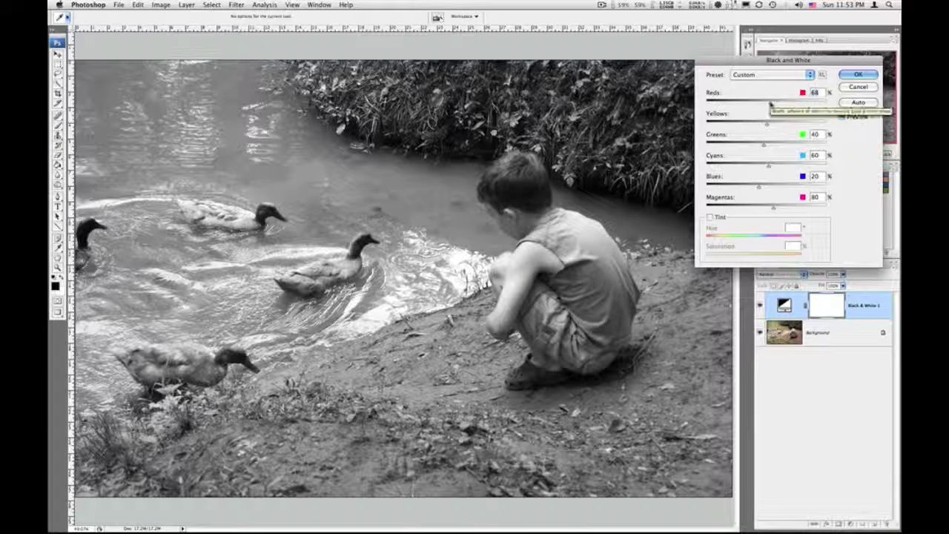
click(858, 75)
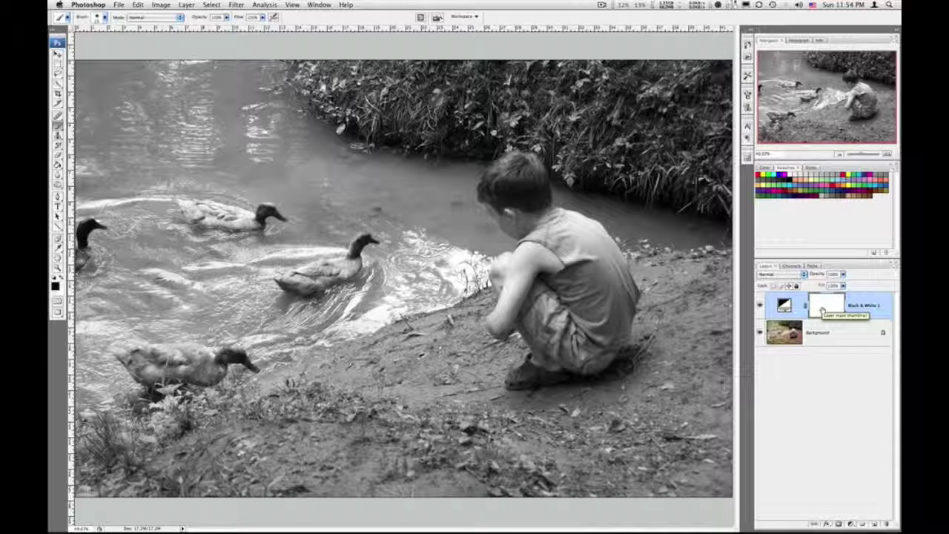
Paint black with an enlarged brush on the Black & White layer's mask to restore color on the boy's upper arm, shirt and shorts.
click(822, 309)
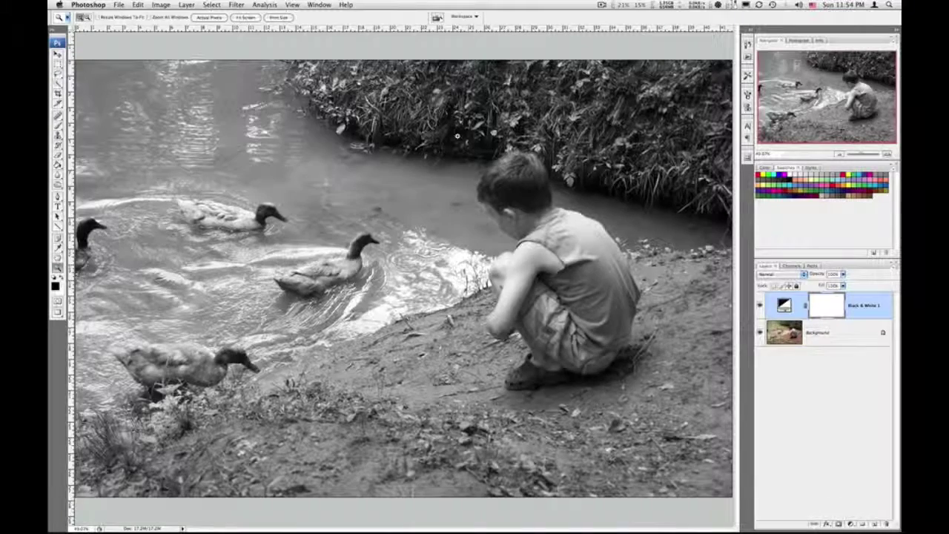
drag(457, 136, 618, 241)
drag(631, 369, 630, 369)
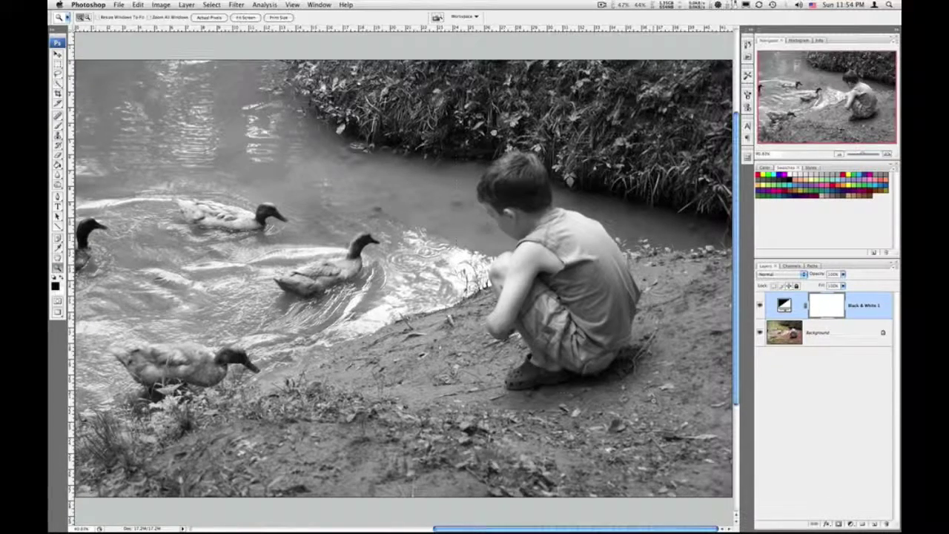
click(574, 272)
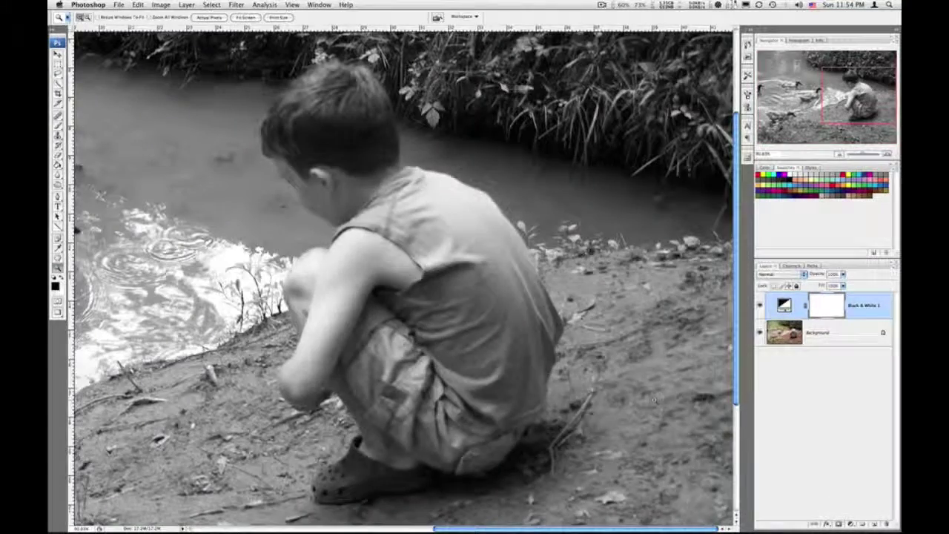
drag(422, 338, 429, 327)
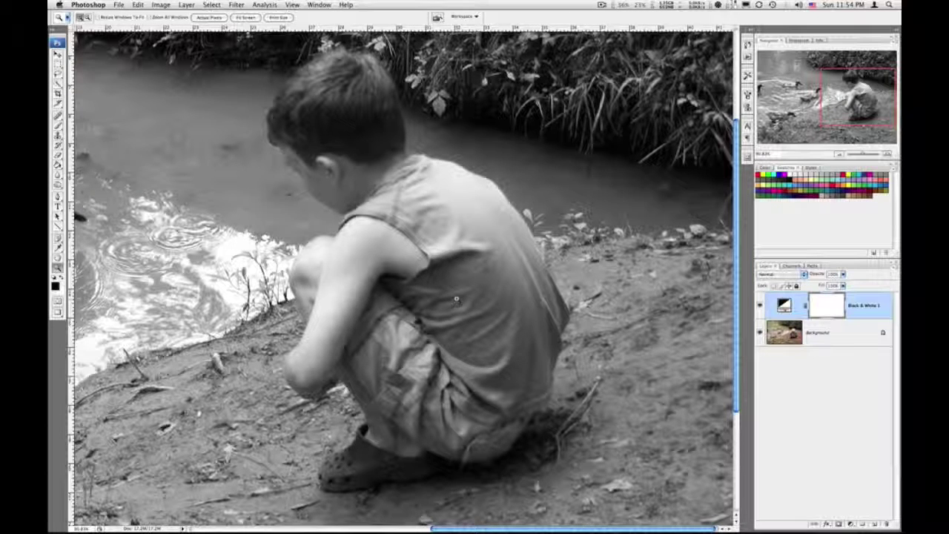
key(b)
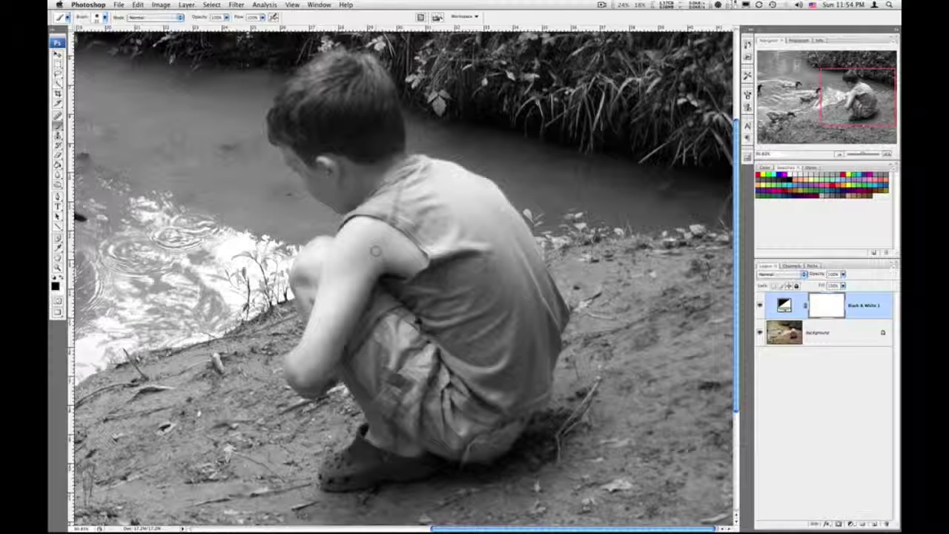
key(bracketright)
key(bracketright)
key(bracketright)
key(bracketright)
key(bracketleft)
key(bracketleft)
key(bracketleft)
key(bracketright)
key(bracketright)
key(bracketright)
key(bracketright)
key(bracketright)
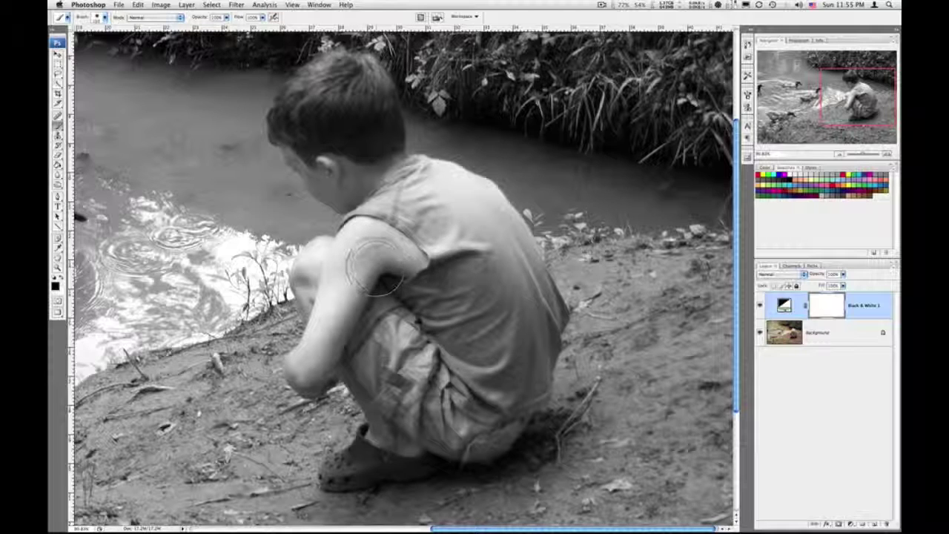
mouse_move(373, 267)
mouse_down()
mouse_move(397, 252)
mouse_move(424, 204)
mouse_move(463, 254)
mouse_move(425, 189)
mouse_move(386, 228)
mouse_move(431, 200)
mouse_move(445, 217)
mouse_move(445, 198)
mouse_move(484, 235)
mouse_move(505, 297)
mouse_move(463, 322)
mouse_move(425, 313)
mouse_move(367, 281)
mouse_move(364, 248)
mouse_move(389, 366)
mouse_move(363, 356)
mouse_up()
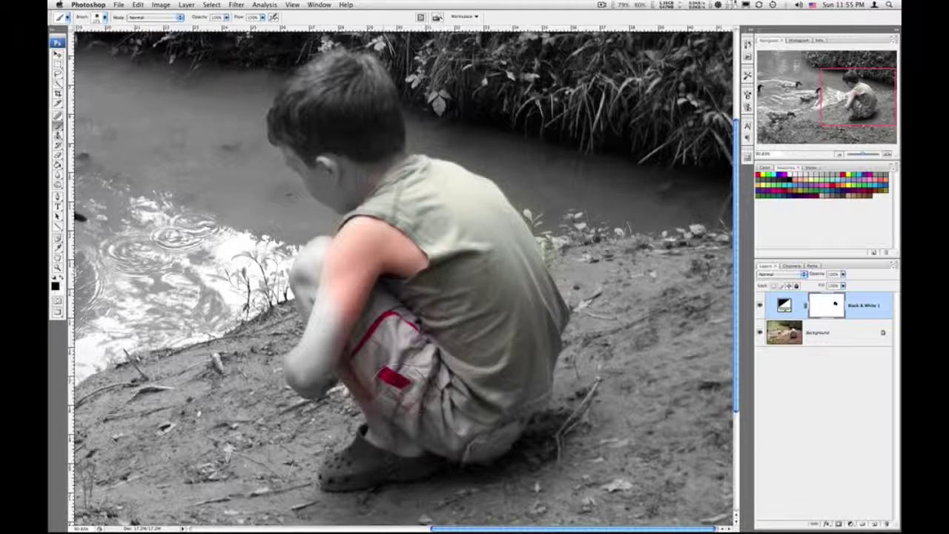
mouse_move(445, 404)
mouse_down()
mouse_move(475, 415)
mouse_move(463, 433)
mouse_move(501, 332)
mouse_move(489, 320)
mouse_move(504, 304)
mouse_move(522, 349)
mouse_move(511, 290)
mouse_move(410, 185)
mouse_move(385, 242)
mouse_move(492, 234)
mouse_move(512, 300)
mouse_move(476, 390)
mouse_move(378, 300)
mouse_move(392, 318)
mouse_move(397, 297)
mouse_move(341, 290)
mouse_move(352, 268)
mouse_move(359, 284)
mouse_move(338, 304)
mouse_move(349, 330)
mouse_move(341, 319)
mouse_move(369, 259)
mouse_move(429, 302)
mouse_up()
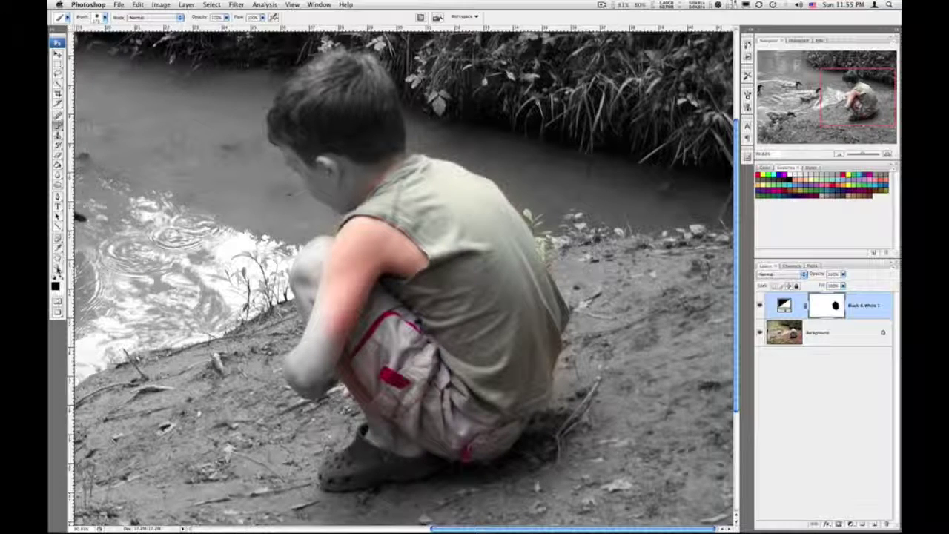
Paint over the top of the boy's knee on the mask with a smaller brush to bring back its skin color.
click(58, 265)
drag(254, 222, 408, 381)
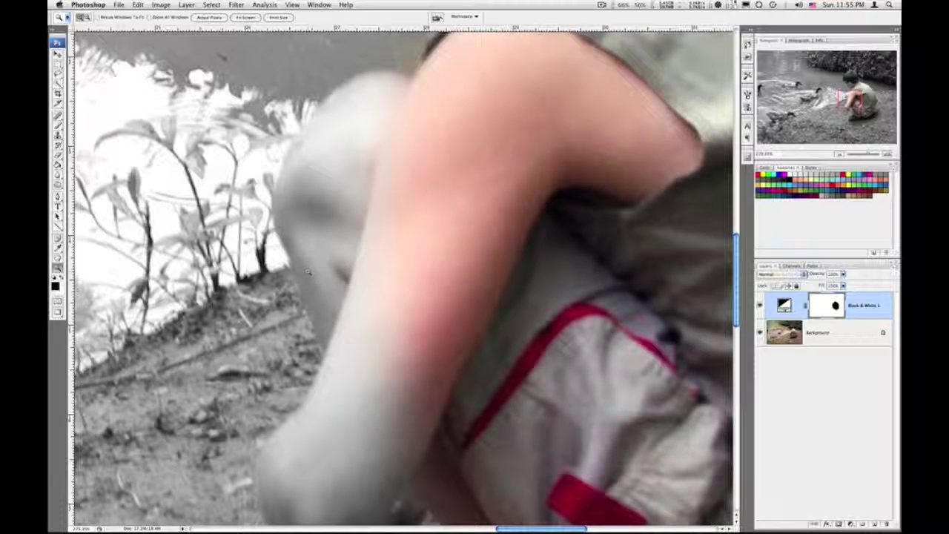
key(b)
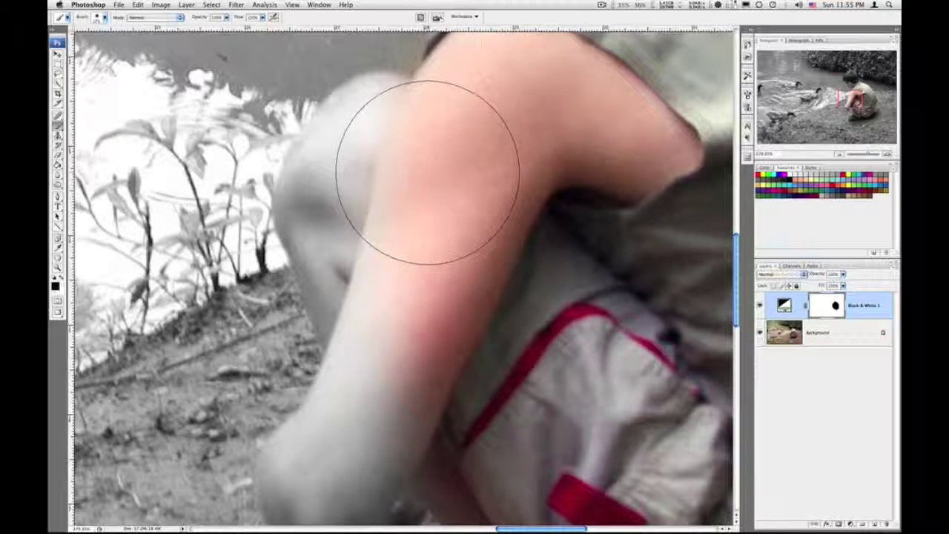
key(bracketleft)
key(bracketleft)
key(bracketleft)
key(bracketleft)
key(bracketleft)
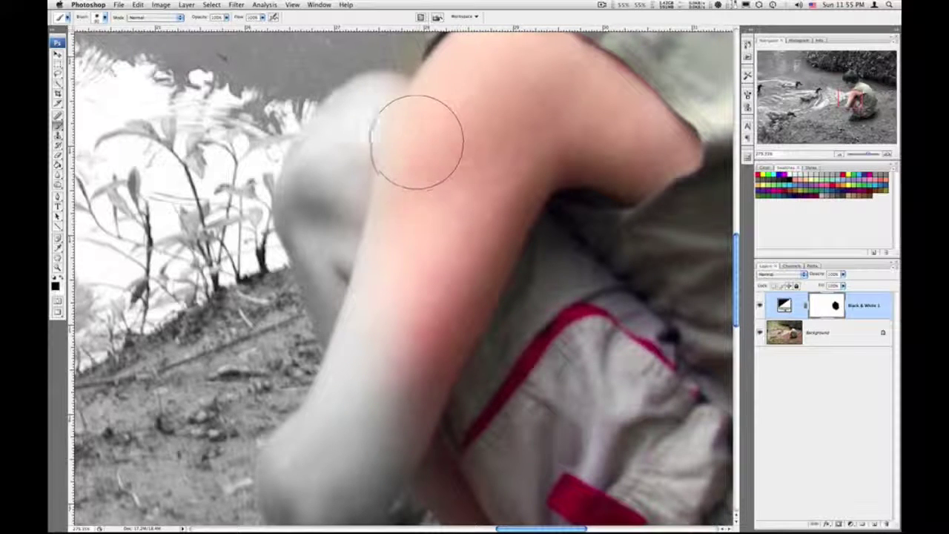
mouse_move(399, 123)
mouse_down()
mouse_move(375, 111)
mouse_move(345, 127)
mouse_move(353, 131)
mouse_move(337, 170)
mouse_move(315, 186)
mouse_move(367, 200)
mouse_move(356, 195)
mouse_up()
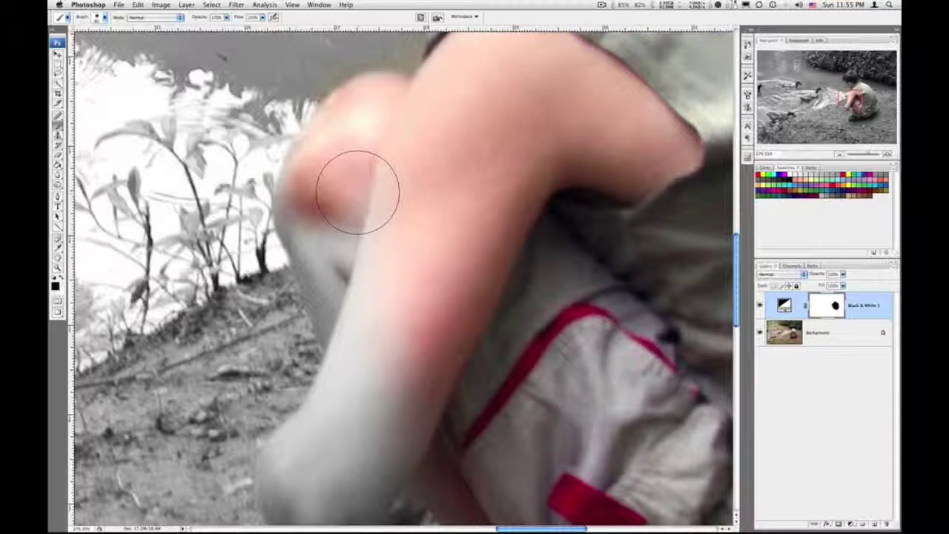
Soften the brush by lowering its hardness for painting the boy's skin edges on the mask.
right_click(363, 195)
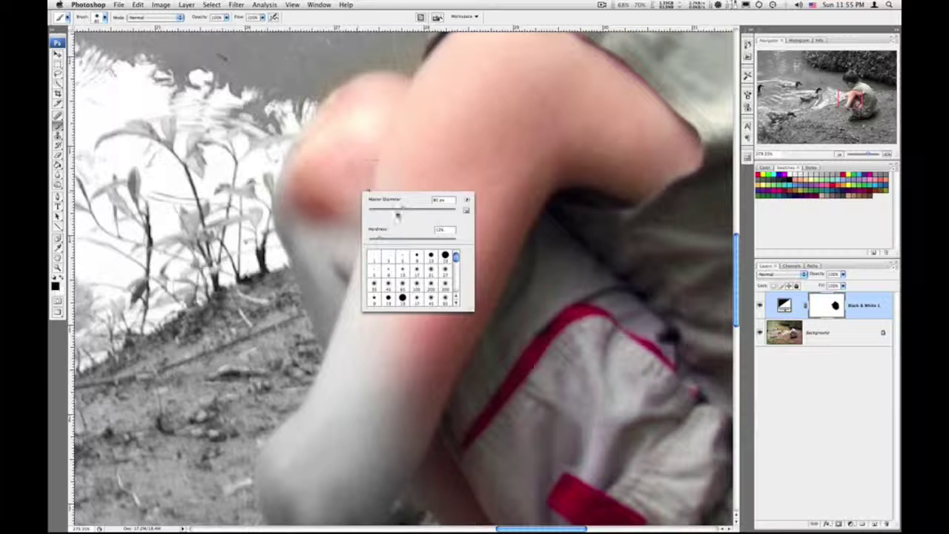
drag(402, 212, 405, 209)
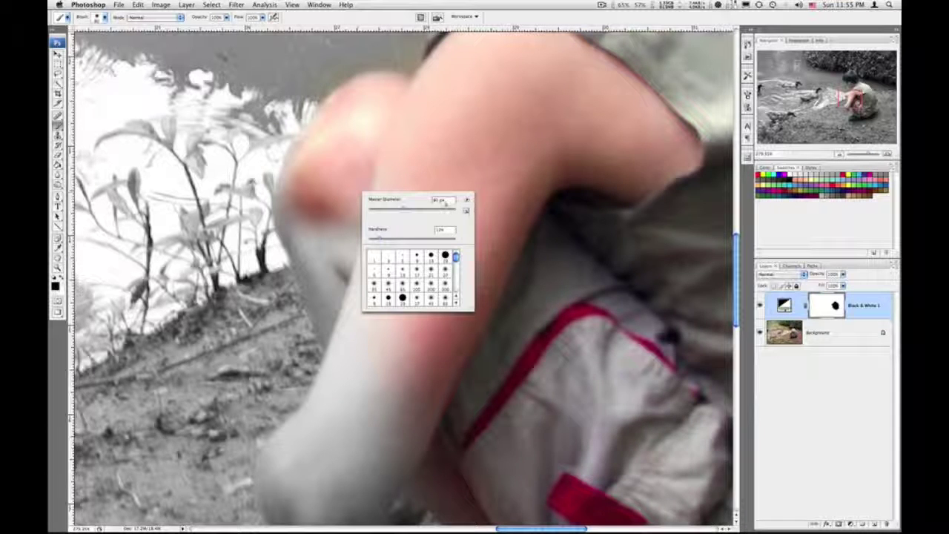
drag(380, 240, 377, 240)
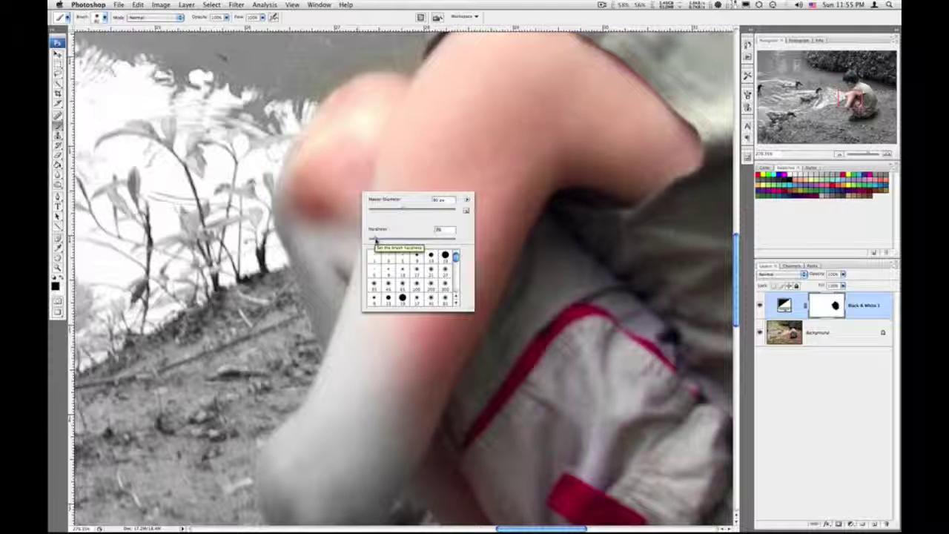
drag(375, 241, 376, 244)
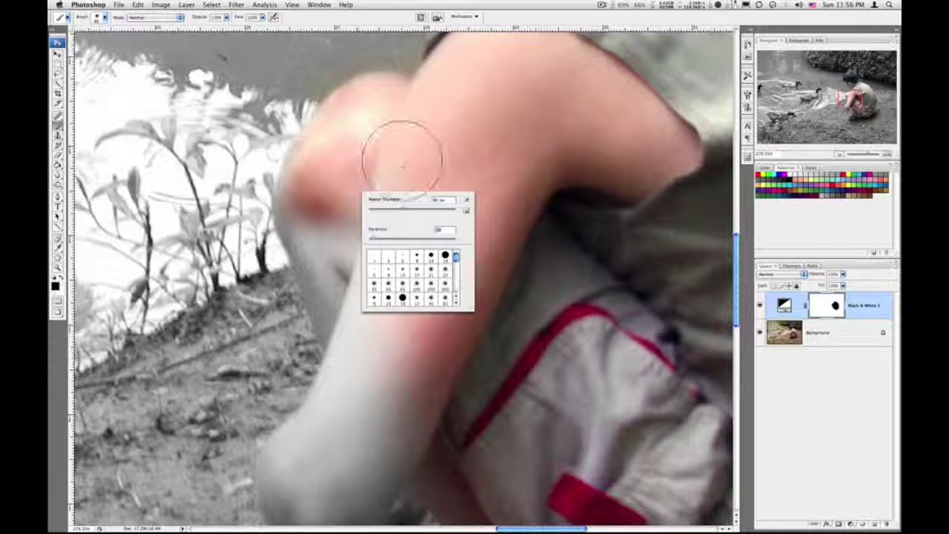
key(Return)
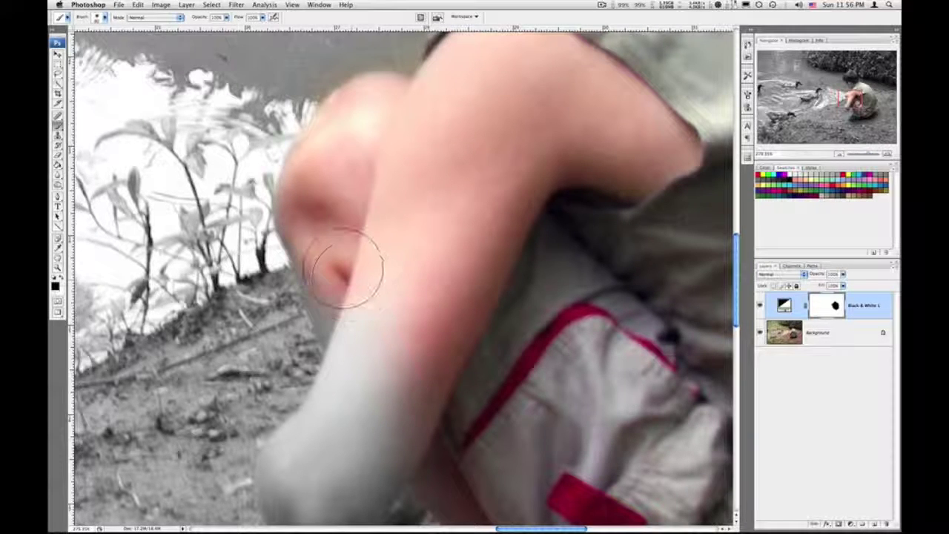
Paint black on the mask over the rest of the boy's knee, forearm and elbow to restore their skin color.
drag(339, 265, 371, 339)
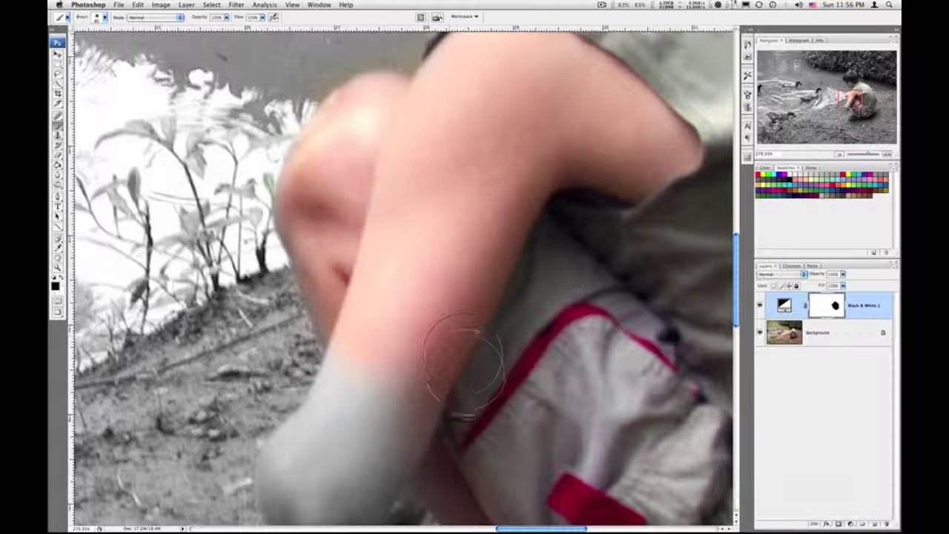
scroll(437, 275, down, 5)
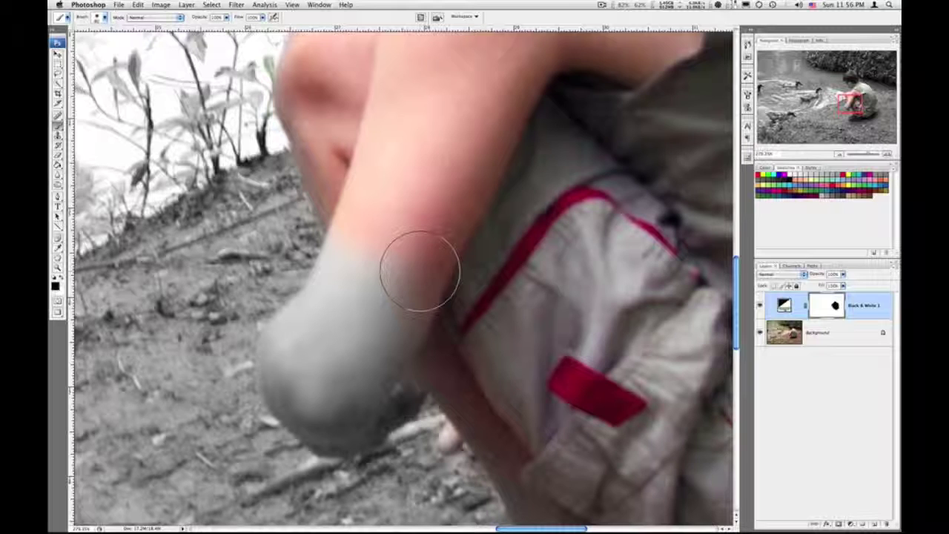
drag(481, 267, 462, 193)
mouse_move(351, 294)
mouse_down()
mouse_move(404, 263)
mouse_move(420, 241)
mouse_up()
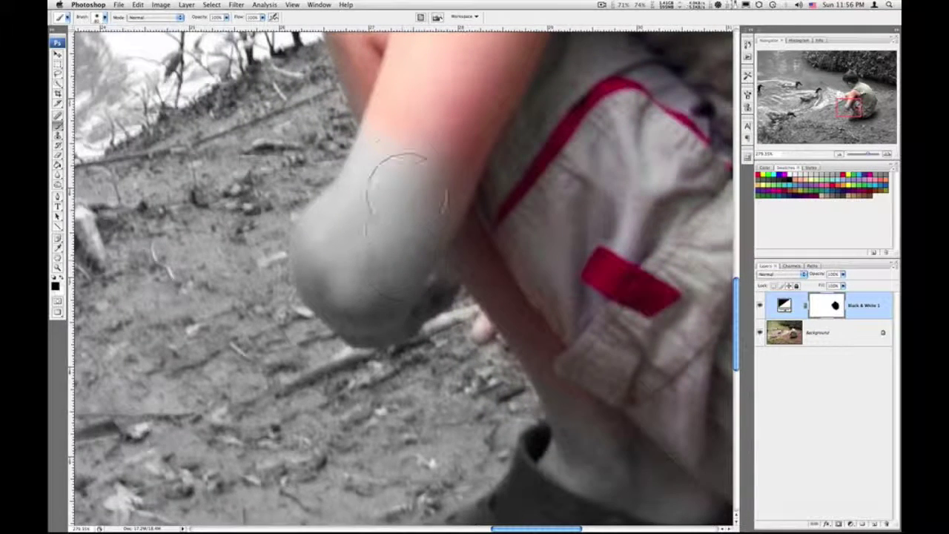
mouse_move(413, 201)
mouse_down()
mouse_move(368, 245)
mouse_move(347, 225)
mouse_move(334, 255)
mouse_move(340, 281)
mouse_move(376, 296)
mouse_move(406, 272)
mouse_up()
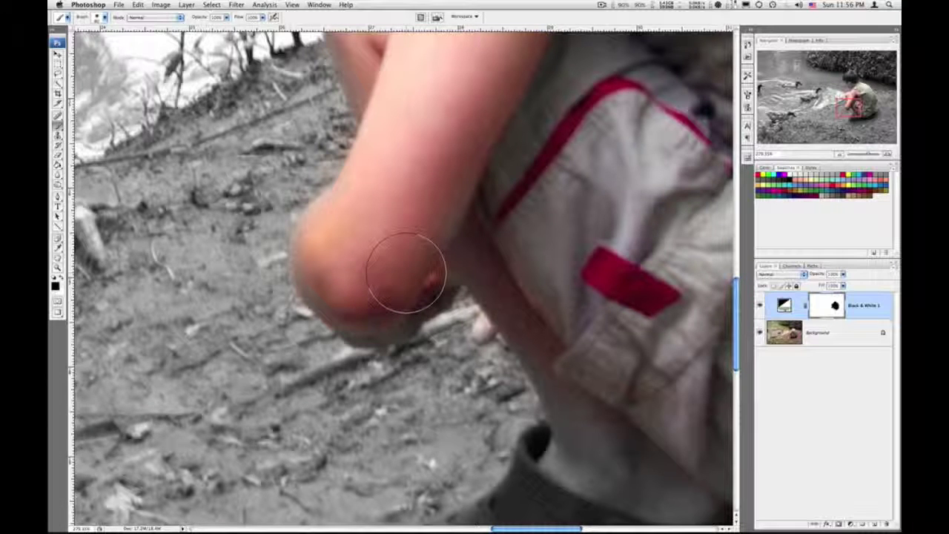
Shrink the brush and paint along the elbow's lower edge on the mask to bring back its color.
key(bracketleft)
key(bracketleft)
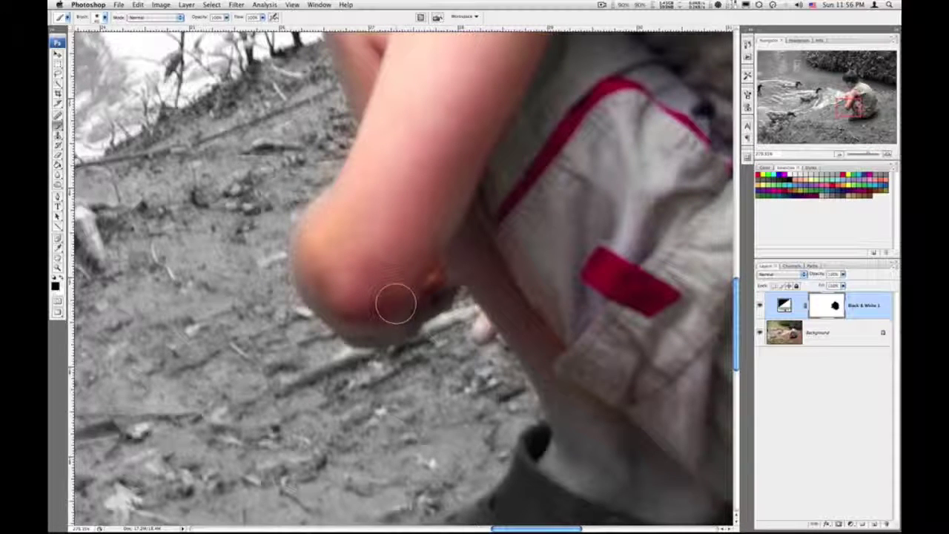
mouse_move(396, 304)
mouse_down()
mouse_move(371, 317)
mouse_move(448, 275)
mouse_up()
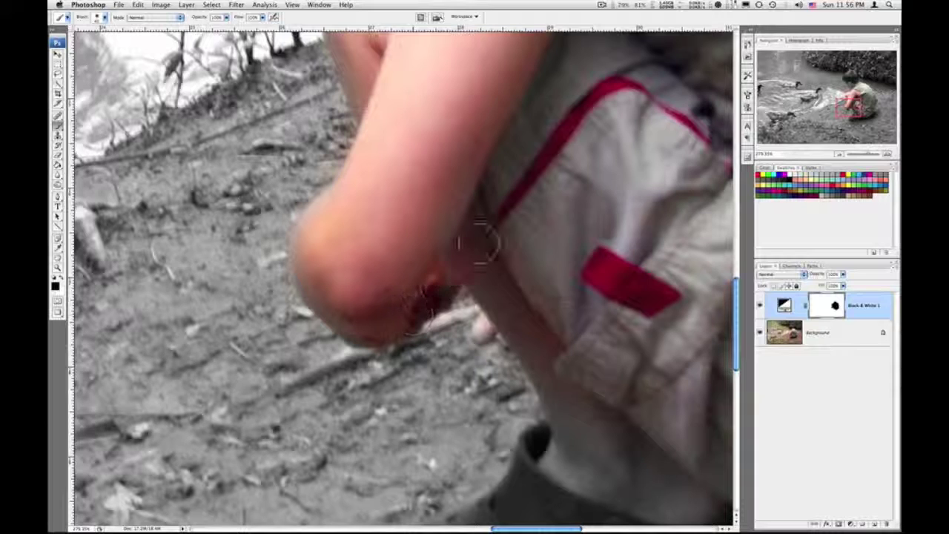
Paint the boy's lower leg, ankle and shoe back in color, and clean the color spill around the shoe's toe with white.
mouse_move(478, 243)
mouse_down()
mouse_move(462, 249)
mouse_move(546, 334)
mouse_move(564, 367)
mouse_move(570, 449)
mouse_up()
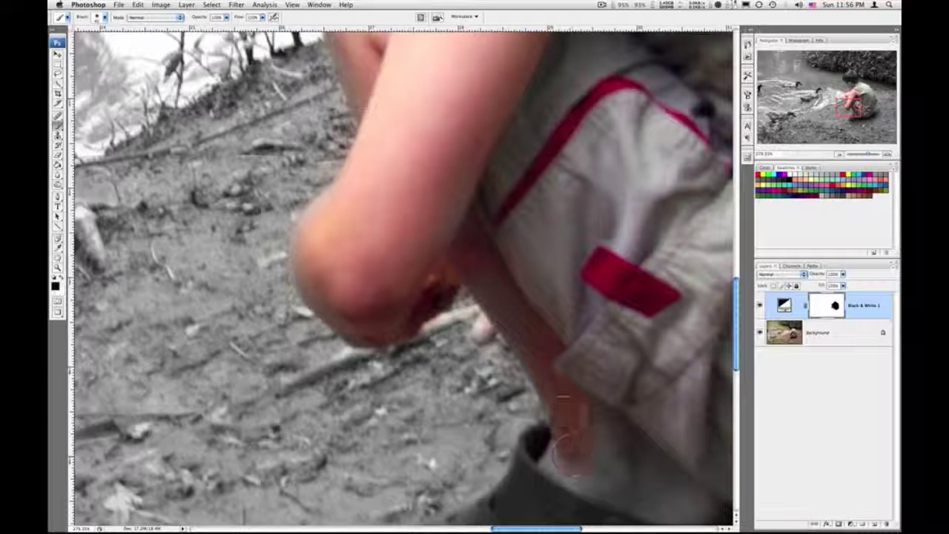
mouse_move(635, 438)
mouse_down()
mouse_move(531, 340)
mouse_move(479, 253)
mouse_move(443, 302)
mouse_up()
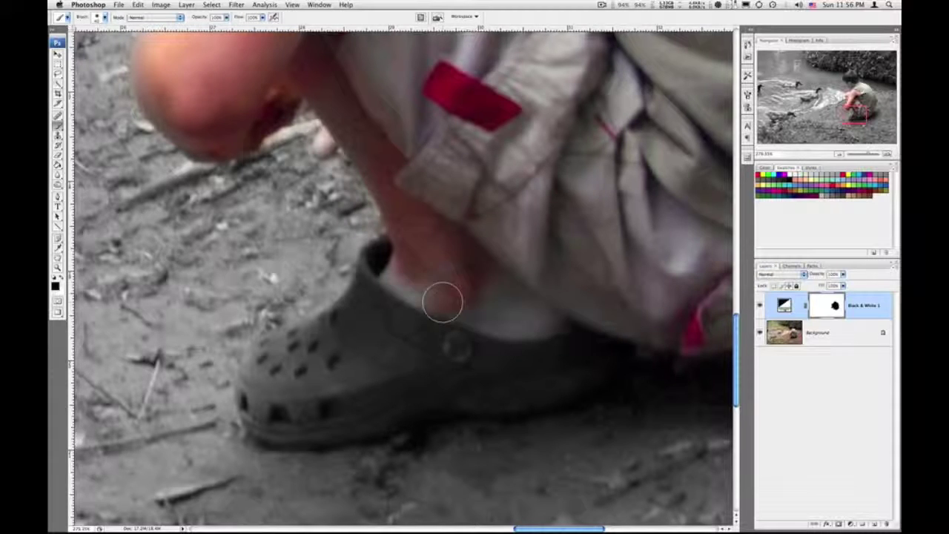
mouse_move(411, 270)
mouse_down()
mouse_move(396, 289)
mouse_move(527, 324)
mouse_move(491, 269)
mouse_move(523, 280)
mouse_move(444, 305)
mouse_up()
mouse_move(374, 280)
mouse_down()
mouse_move(347, 321)
mouse_move(264, 365)
mouse_move(259, 399)
mouse_move(295, 415)
mouse_move(280, 418)
mouse_move(428, 392)
mouse_move(330, 378)
mouse_move(334, 344)
mouse_move(390, 394)
mouse_move(524, 373)
mouse_move(433, 327)
mouse_move(532, 353)
mouse_move(558, 339)
mouse_move(513, 383)
mouse_move(443, 397)
mouse_move(517, 387)
mouse_move(362, 401)
mouse_move(288, 421)
mouse_move(250, 374)
mouse_up()
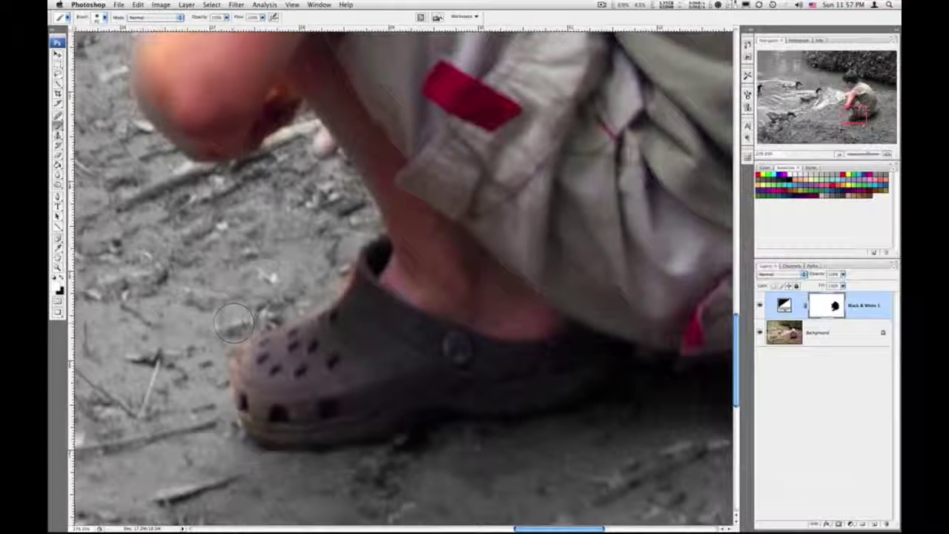
drag(238, 329, 220, 359)
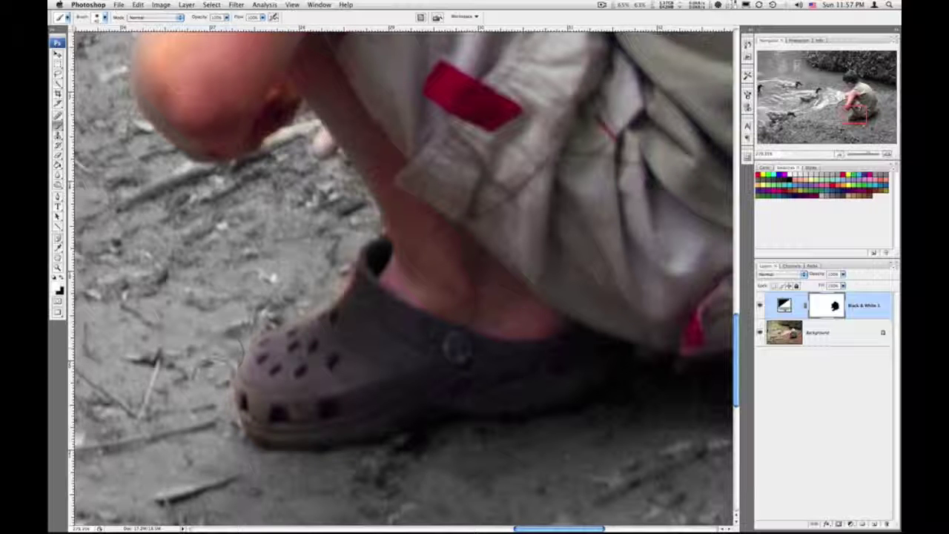
Paint white on the mask beside the shirt's lower back edge to return the spilled ground color to gray.
key(space)
drag(572, 284, 247, 275)
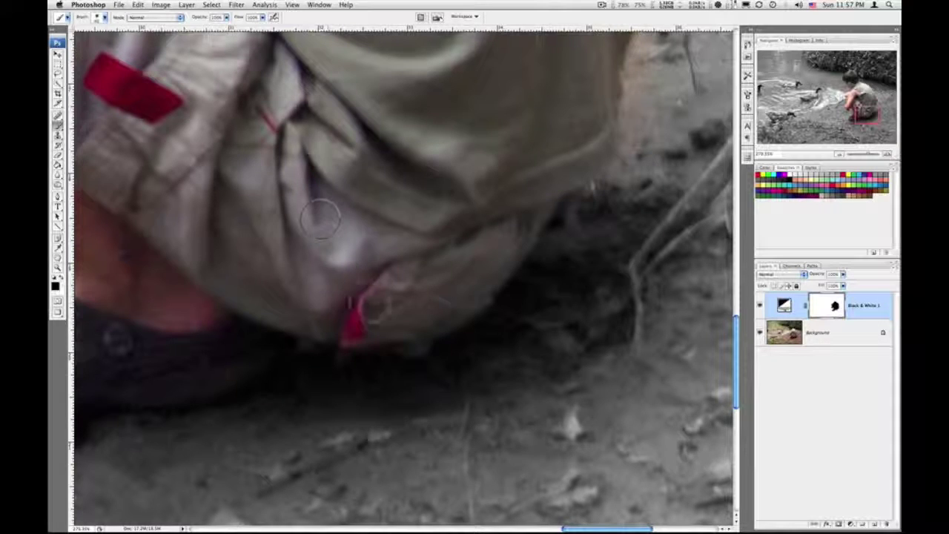
drag(592, 158, 438, 381)
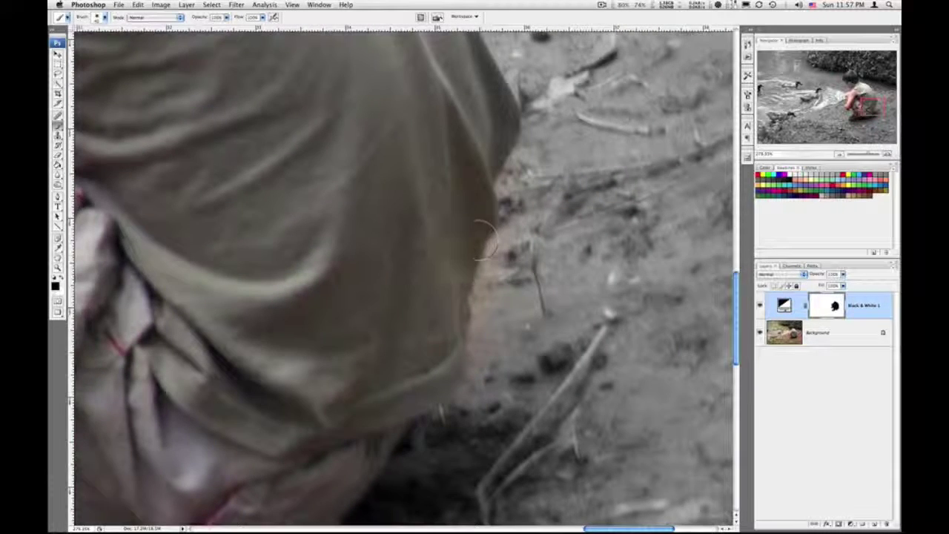
key(x)
drag(503, 295, 491, 323)
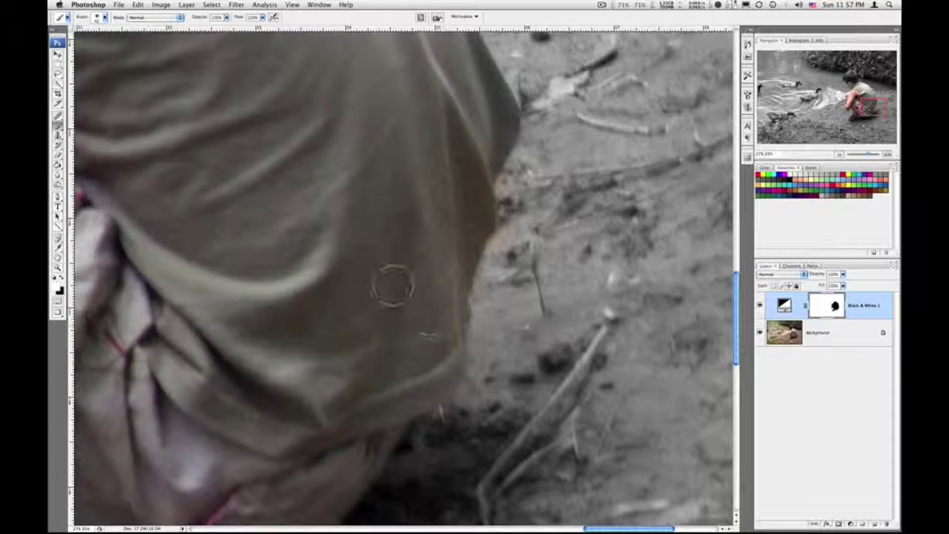
key(x)
Paint white on the mask along the boy's upper back to turn the colored leaves and water gray again.
scroll(455, 358, up, 4)
scroll(450, 354, up, 2)
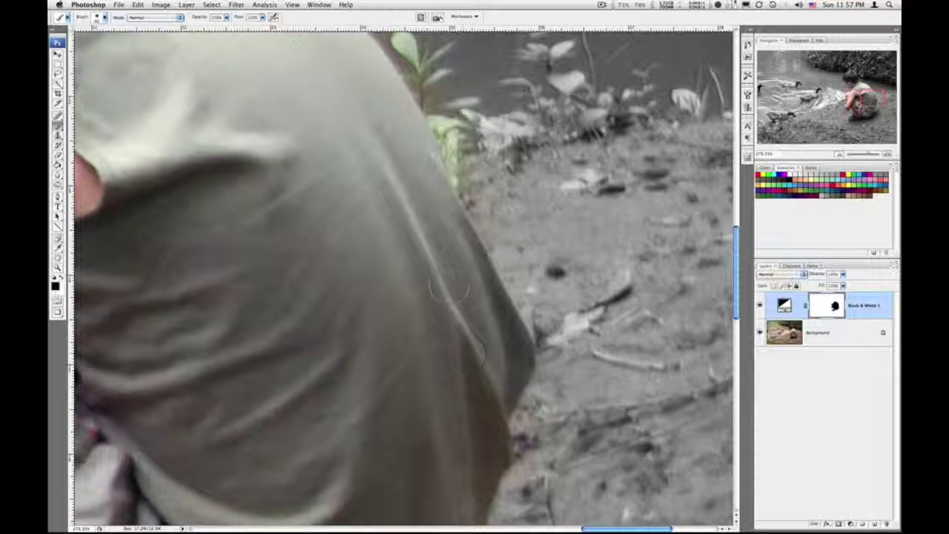
scroll(382, 292, up, 2)
scroll(381, 291, up, 2)
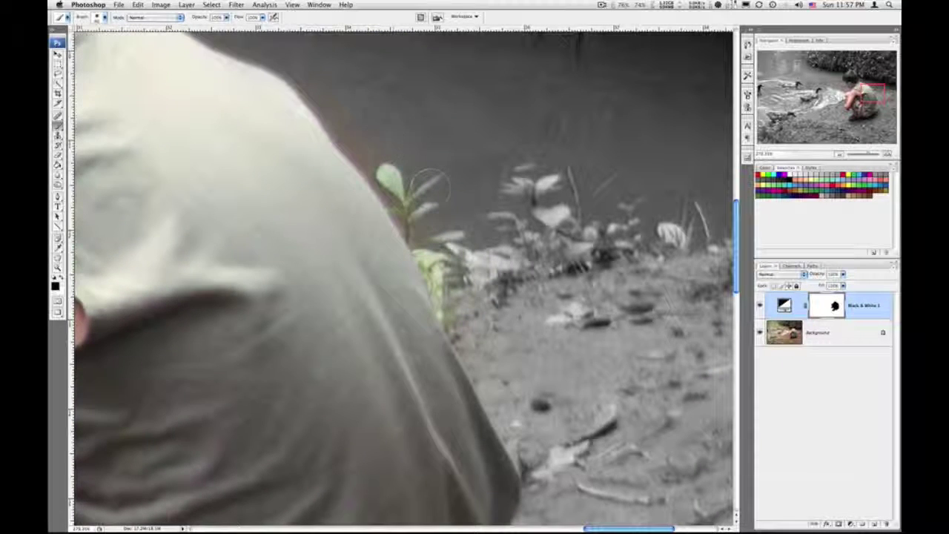
key(x)
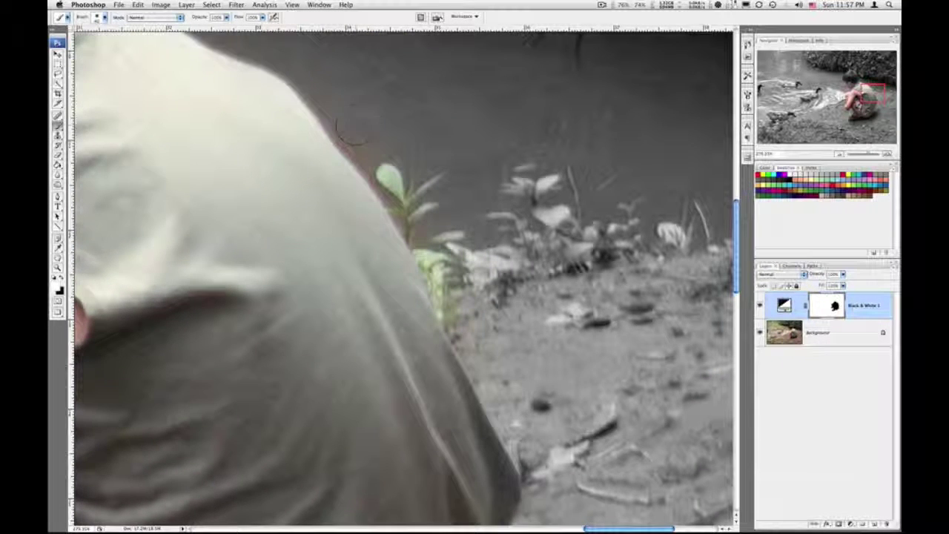
mouse_move(366, 143)
mouse_down()
mouse_move(423, 220)
mouse_move(454, 293)
mouse_move(421, 253)
mouse_move(452, 311)
mouse_move(463, 307)
mouse_up()
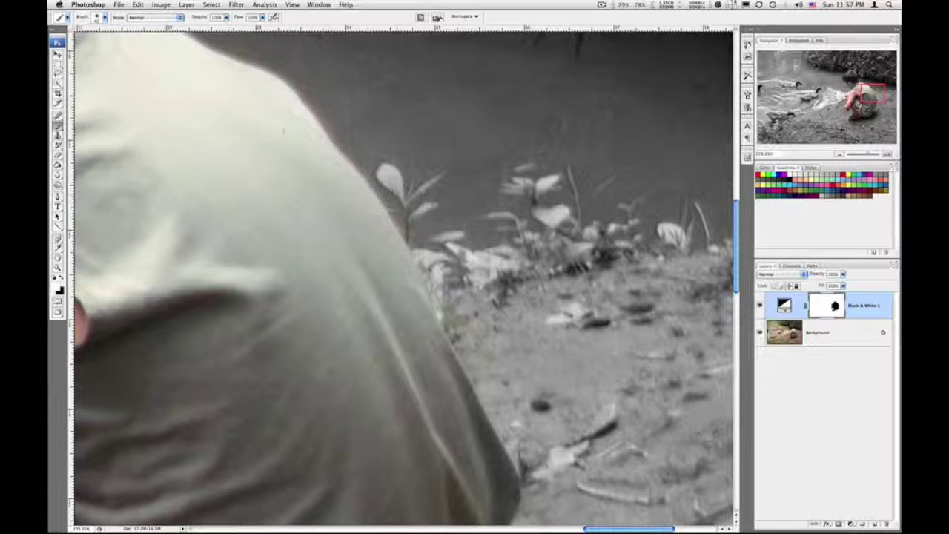
scroll(444, 300, up, 5)
scroll(444, 300, left, 4)
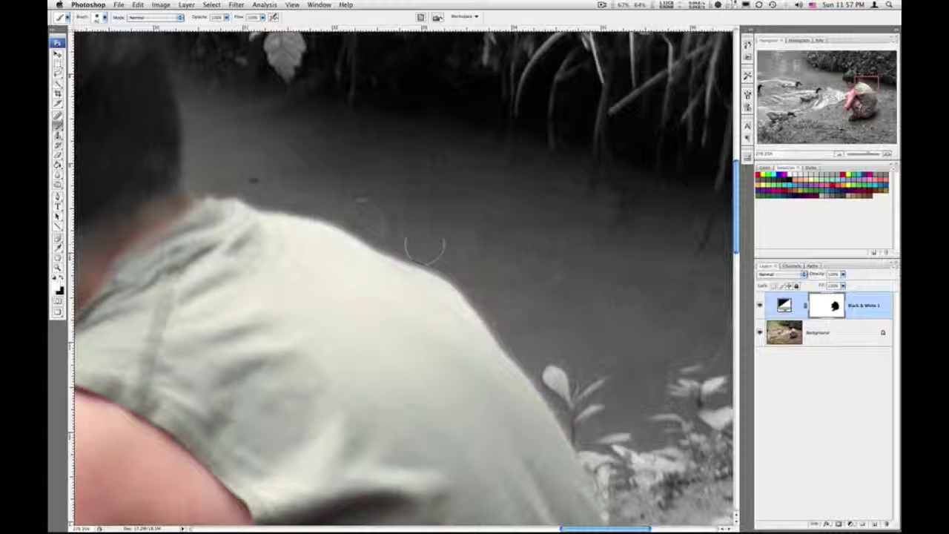
Paint black on the mask over the boy's neck, ear and face to restore their skin color.
key(x)
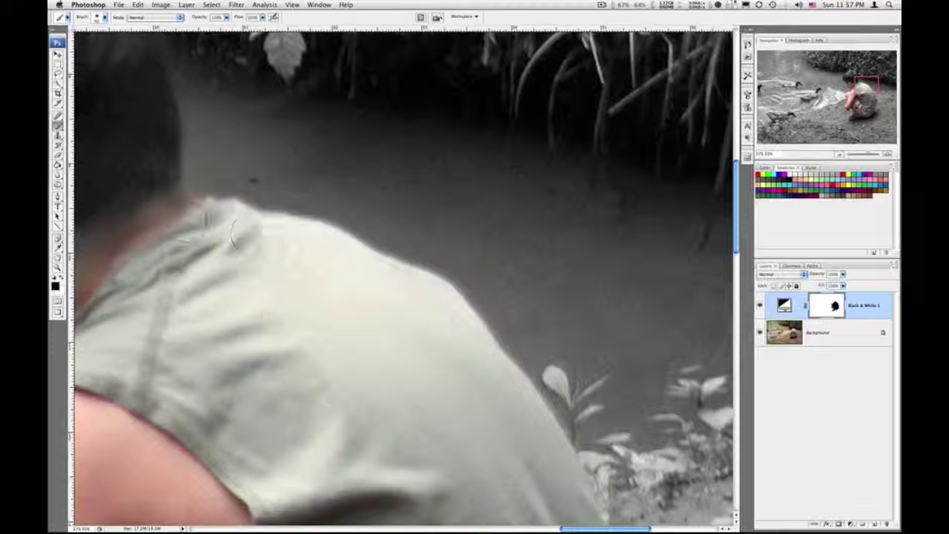
mouse_move(178, 196)
mouse_down()
mouse_move(123, 226)
mouse_move(95, 258)
mouse_up()
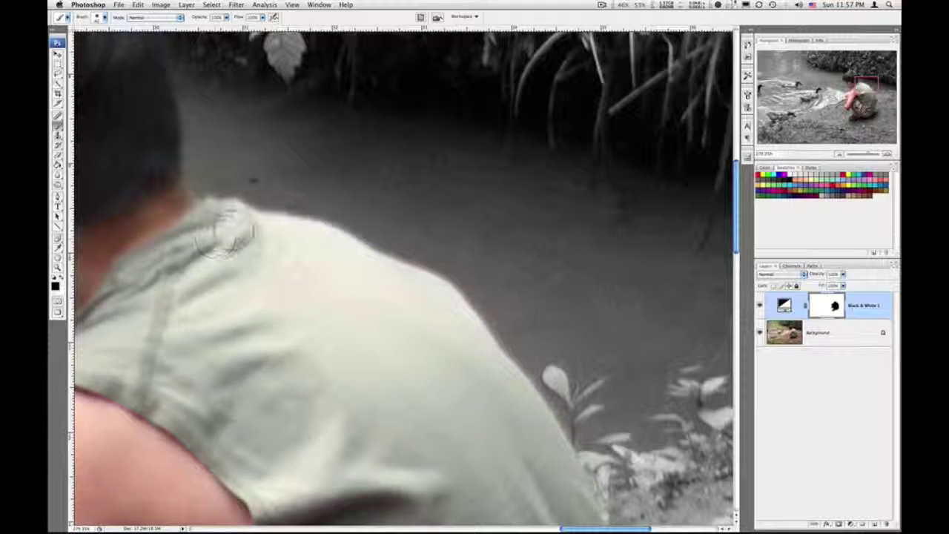
drag(220, 281, 393, 185)
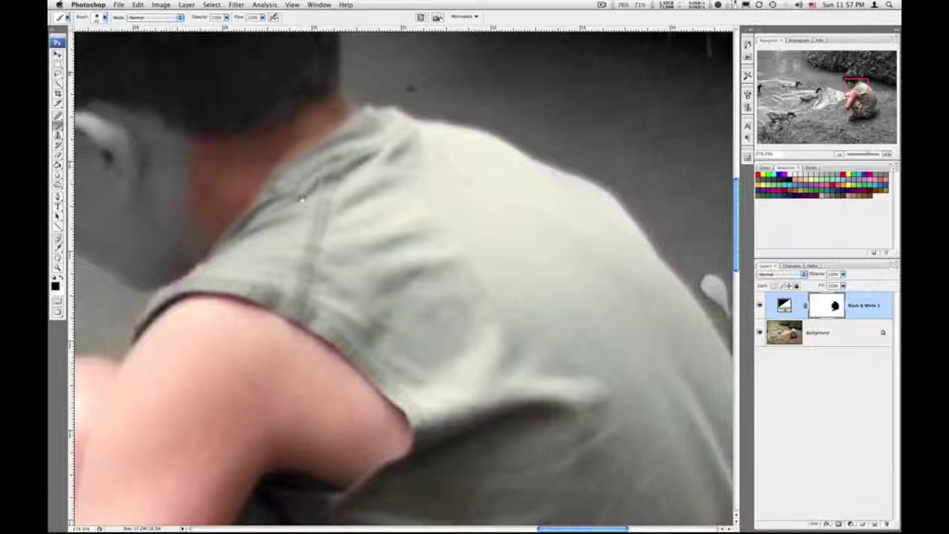
drag(148, 172, 414, 202)
mouse_move(343, 169)
mouse_down()
mouse_move(321, 190)
mouse_move(323, 233)
mouse_move(366, 274)
mouse_move(396, 285)
mouse_move(409, 304)
mouse_move(482, 302)
mouse_move(446, 276)
mouse_move(467, 217)
mouse_move(445, 212)
mouse_move(447, 170)
mouse_up()
mouse_move(492, 222)
mouse_down()
mouse_move(374, 159)
mouse_move(393, 215)
mouse_move(326, 182)
mouse_move(317, 237)
mouse_move(252, 118)
mouse_move(300, 164)
mouse_up()
Paint the boy's hair back in color on the mask, using the small brush at the front and an enlarged brush for the rest.
scroll(349, 126, up, 5)
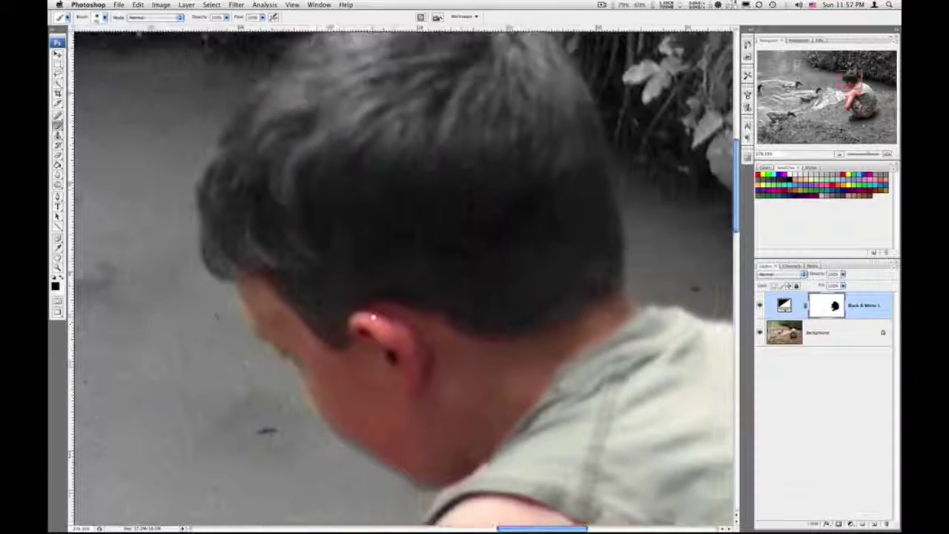
mouse_move(258, 278)
mouse_down()
mouse_move(256, 309)
mouse_move(229, 248)
mouse_move(245, 197)
mouse_up()
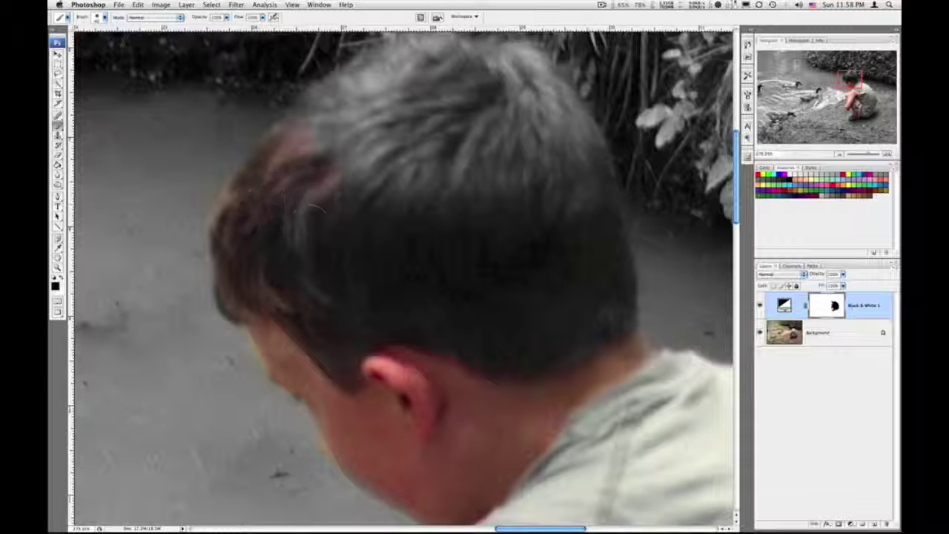
right_click(417, 287)
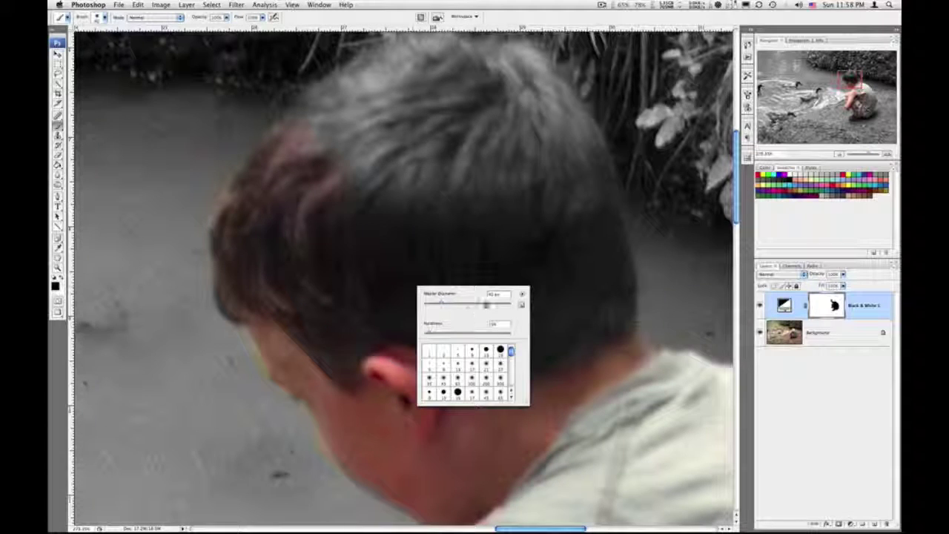
click(481, 302)
mouse_move(460, 200)
mouse_down()
mouse_move(434, 200)
mouse_move(422, 213)
mouse_move(407, 201)
mouse_move(414, 154)
mouse_move(376, 155)
mouse_move(357, 181)
mouse_move(386, 163)
mouse_move(421, 194)
mouse_up()
key(space)
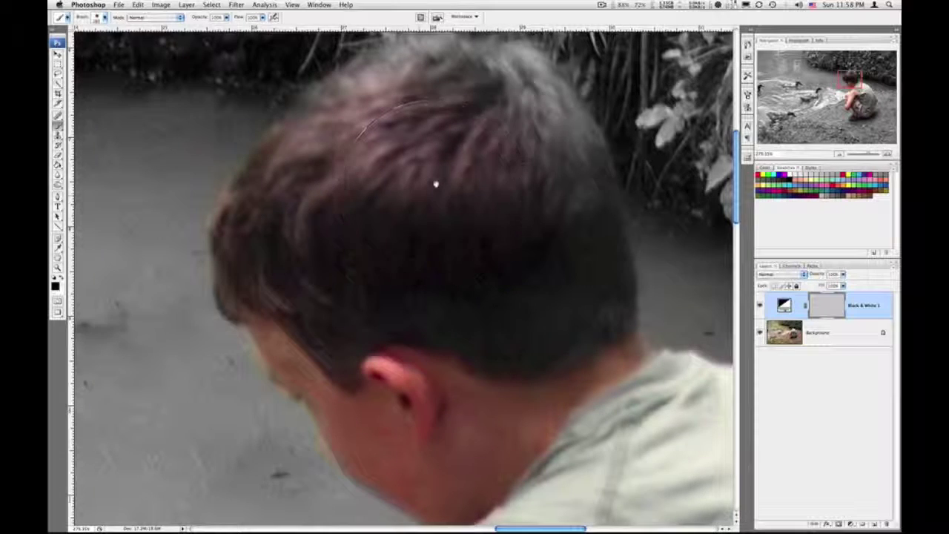
drag(423, 232, 423, 233)
mouse_move(422, 188)
mouse_down()
mouse_move(419, 181)
mouse_move(423, 197)
mouse_move(468, 199)
mouse_move(500, 246)
mouse_move(482, 190)
mouse_move(434, 180)
mouse_move(392, 189)
mouse_up()
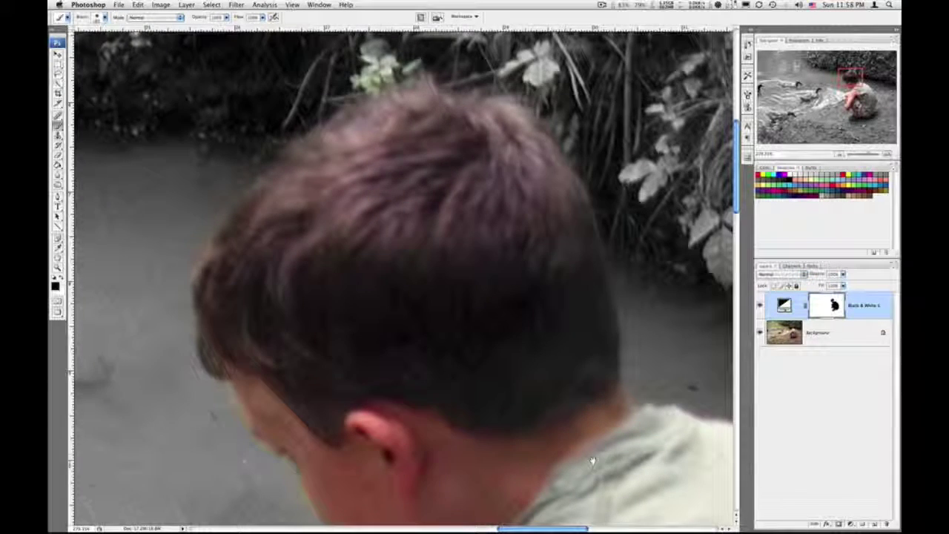
drag(593, 460, 424, 331)
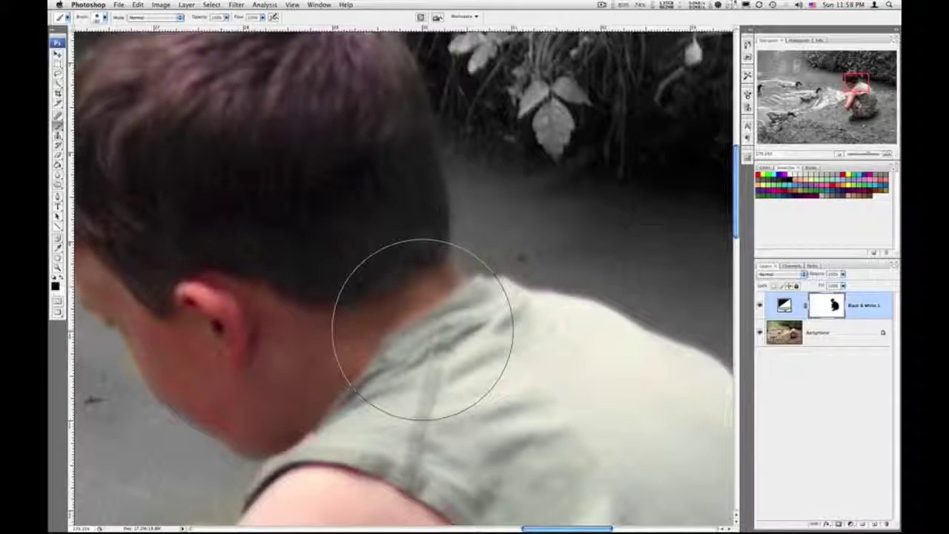
key(super+minus)
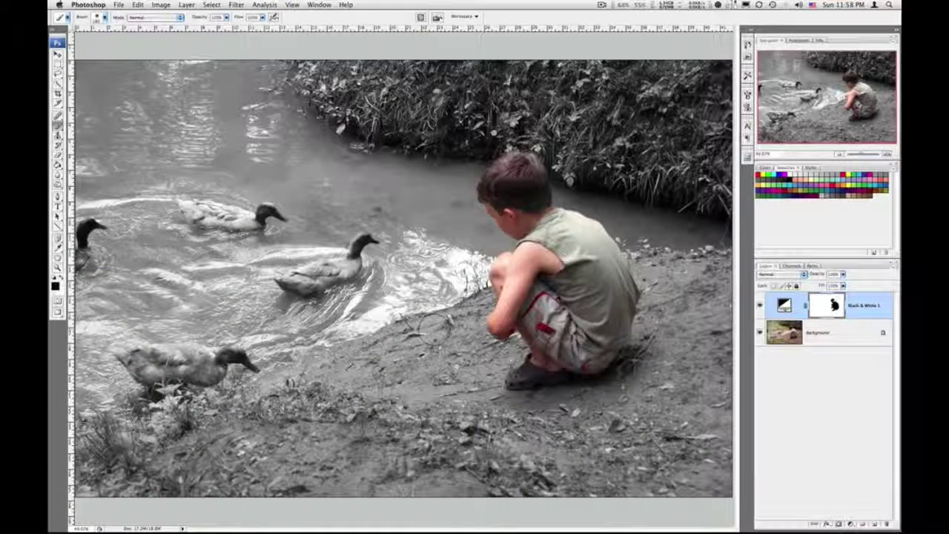